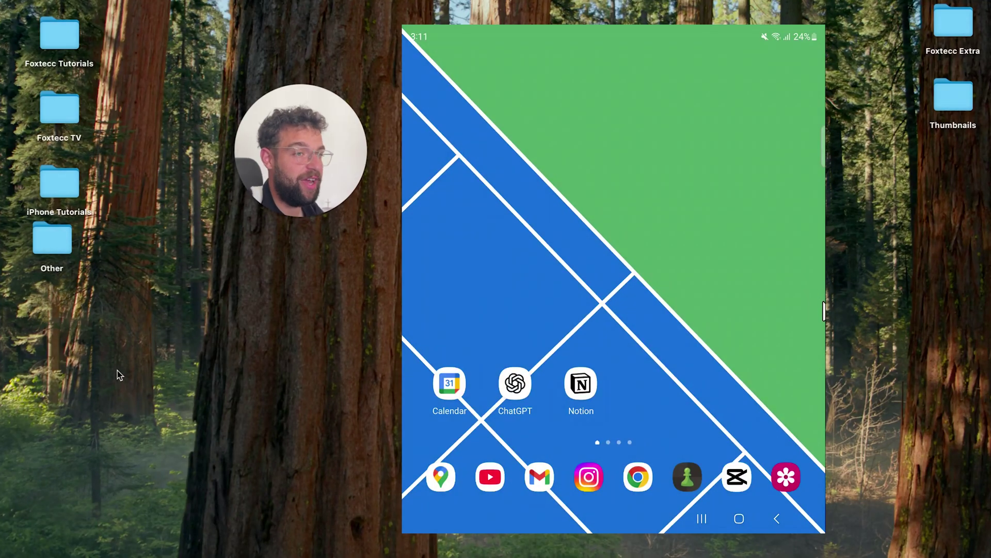
scroll(728, 252, "down", 2)
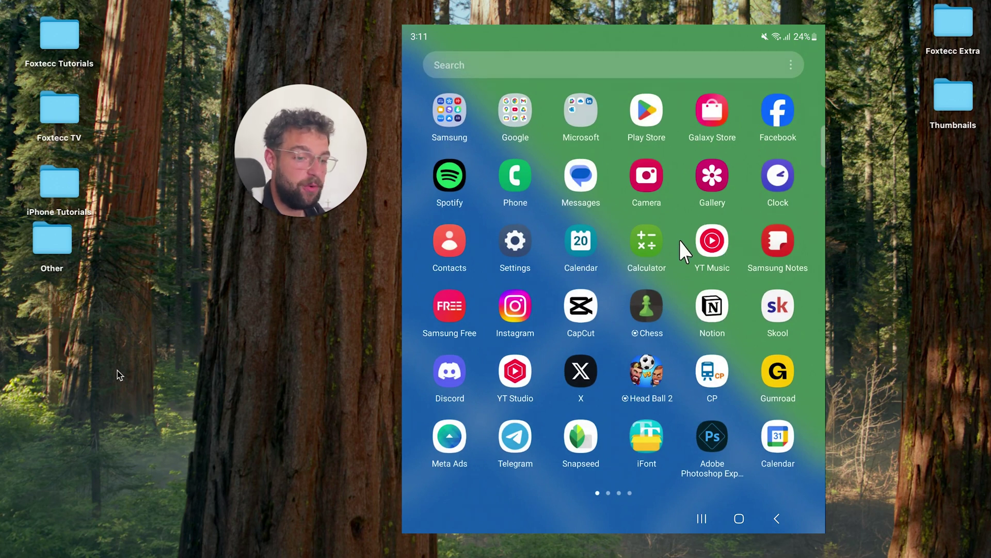
- Launch My Files from the Samsung folder, browse Internal storage, then return to the home screen
left_click(451, 116)
left_click(708, 203)
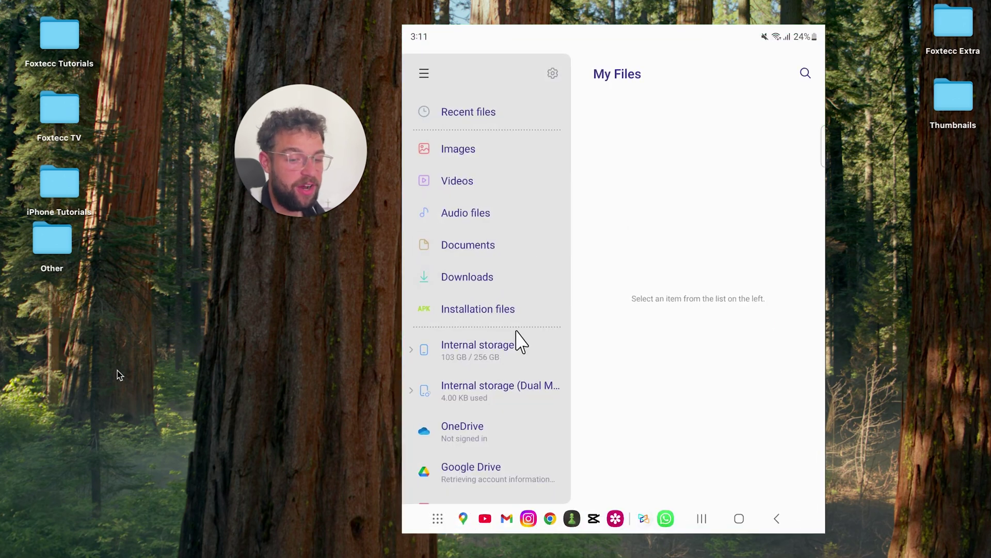
left_click(470, 351)
scroll(635, 313, "down", 3)
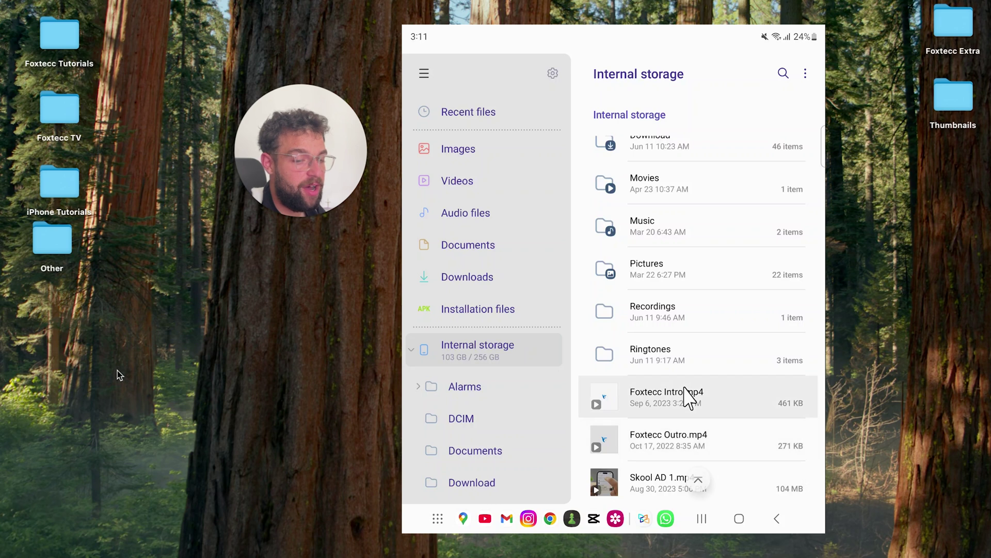
scroll(688, 397, "up", 1)
scroll(687, 397, "up", 2)
scroll(687, 396, "up", 1)
scroll(687, 396, "up", 2)
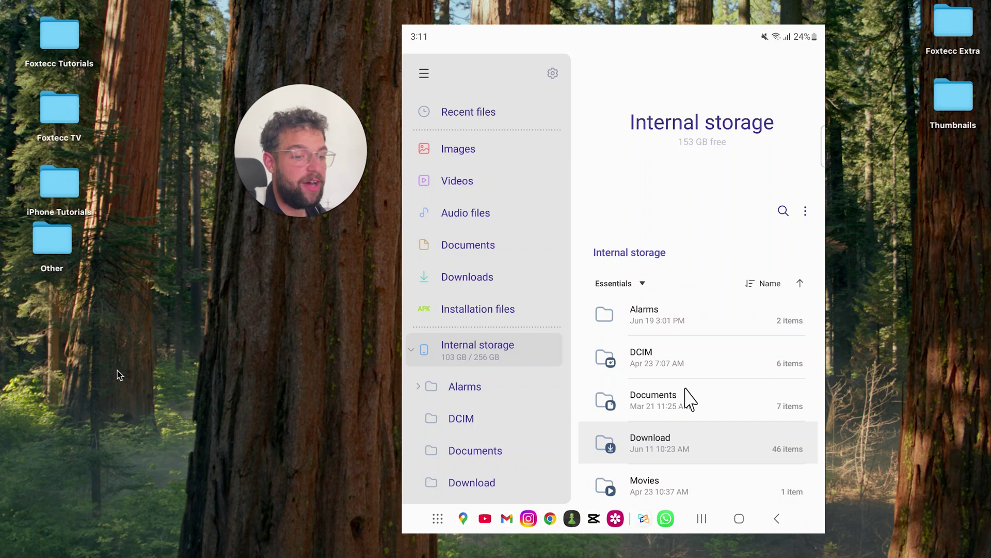
left_click(739, 519)
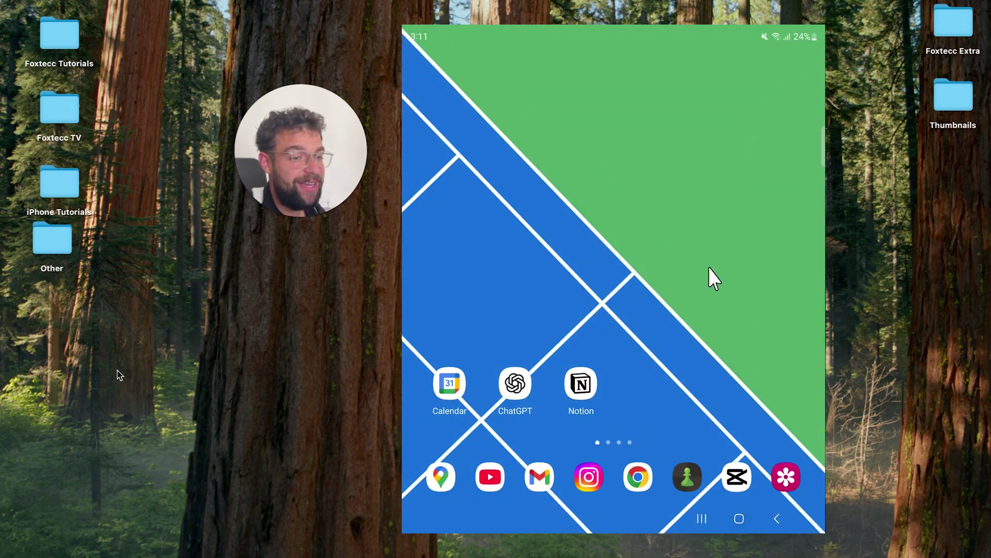
scroll(699, 197, "down", 2)
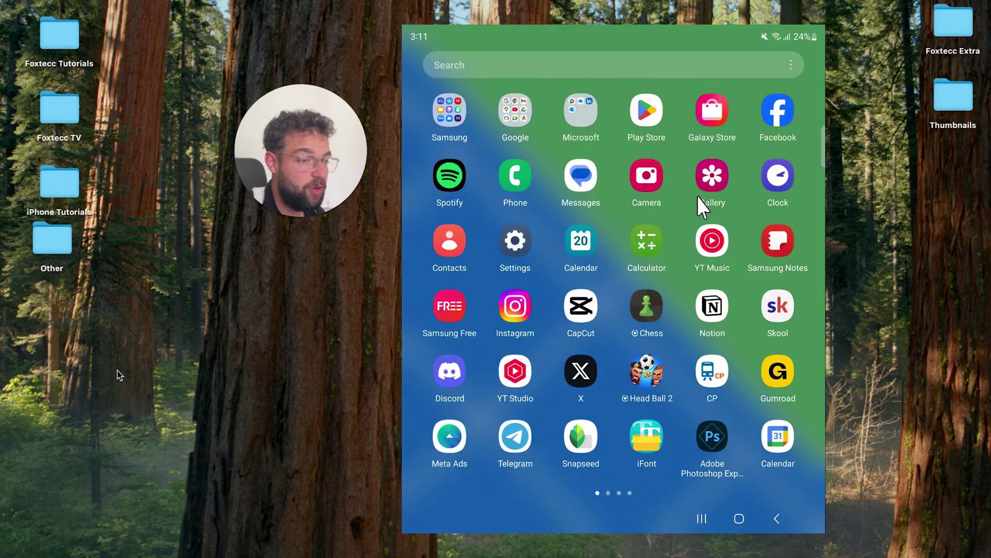
- Open Play Store results for 'zip file reader' and open the installed RAR app's page
left_click(647, 116)
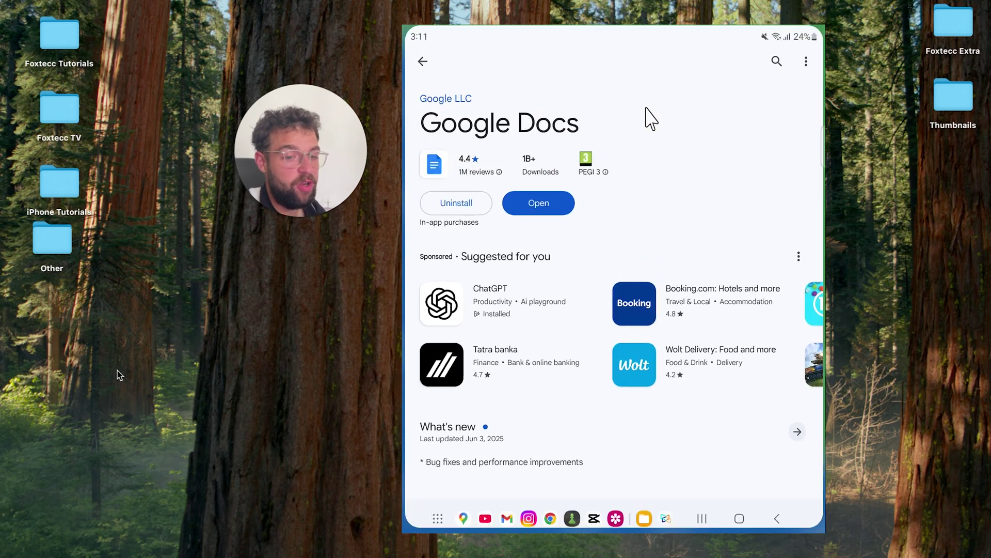
left_click(419, 63)
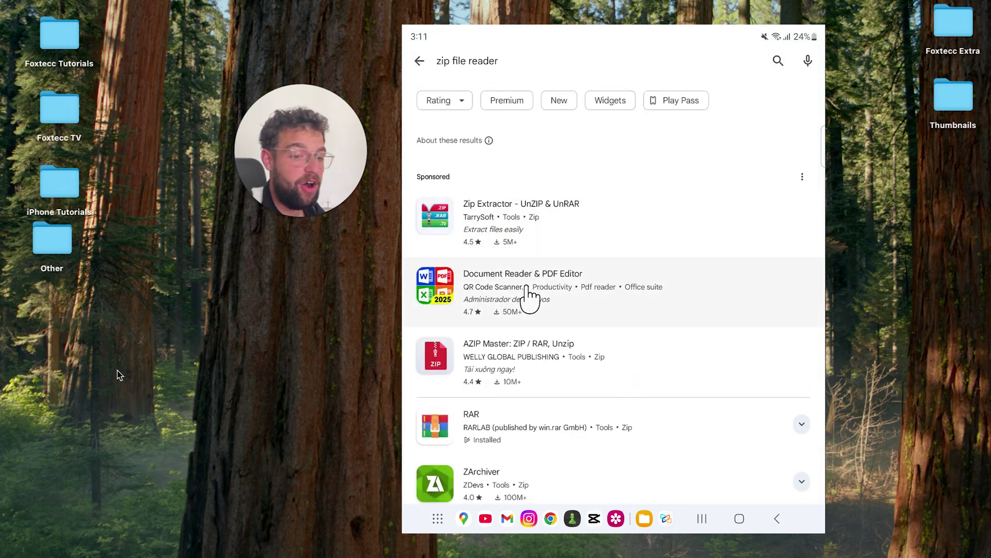
scroll(516, 328, "down", 2)
scroll(504, 305, "down", 3)
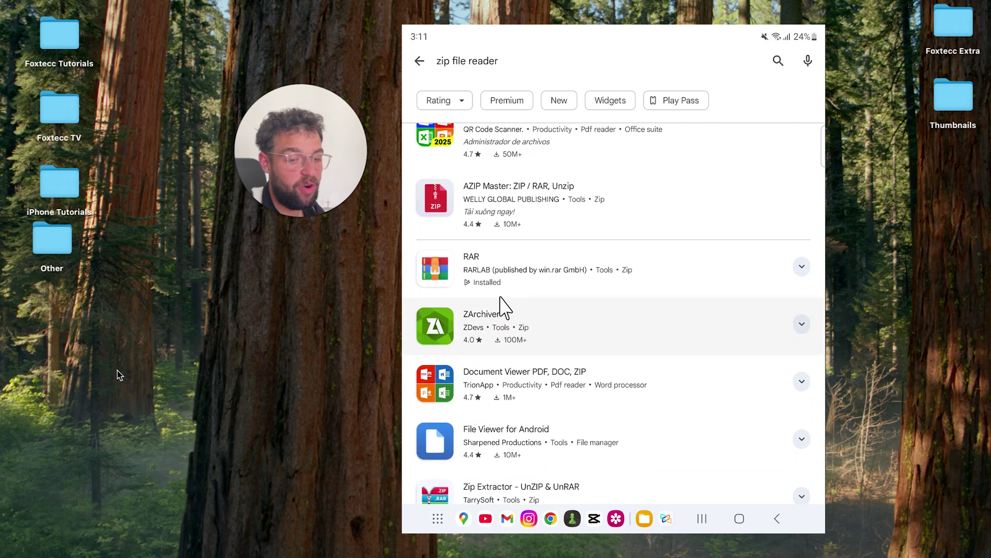
left_click(488, 271)
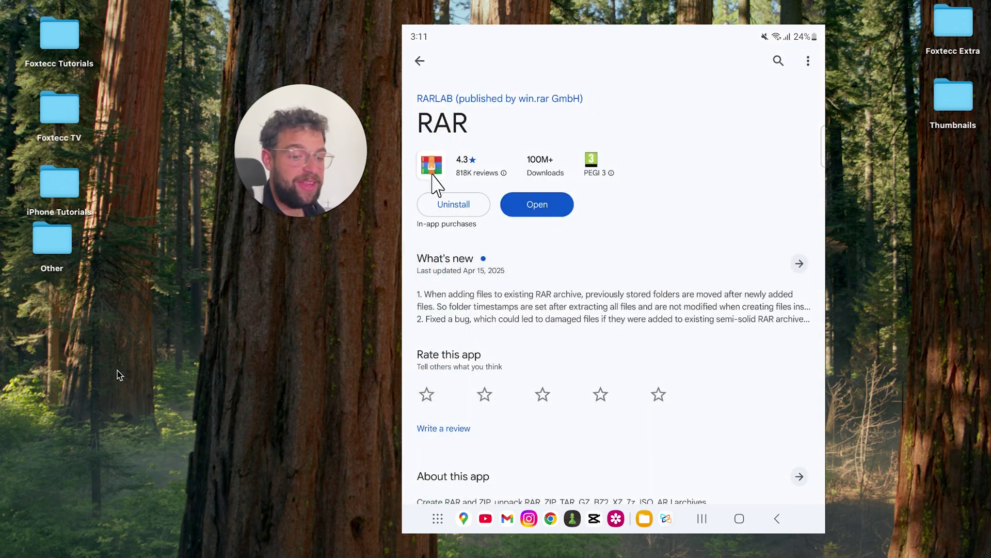
- Launch RAR, move up two folder levels, and choose Device storage from the side panel
left_click(525, 205)
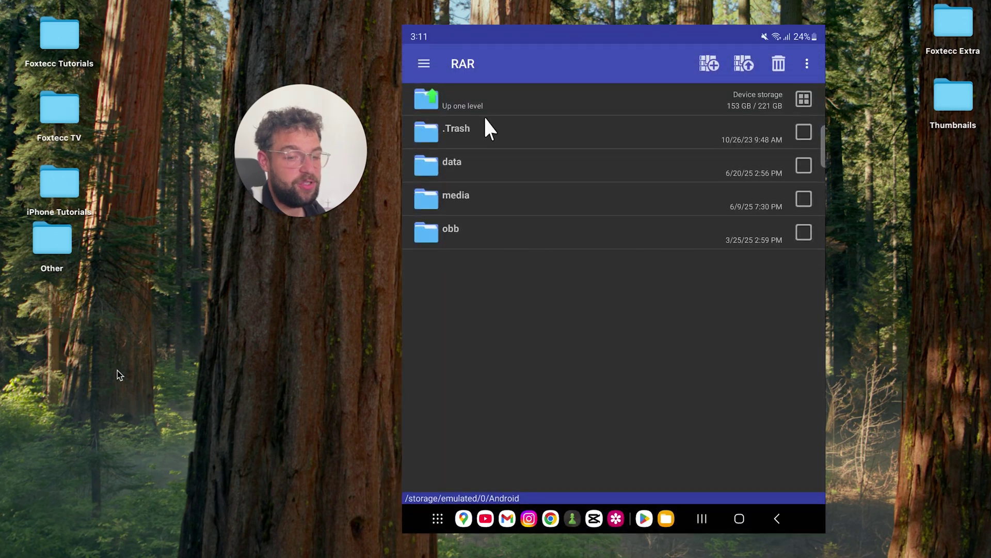
left_click(458, 95)
left_click(465, 99)
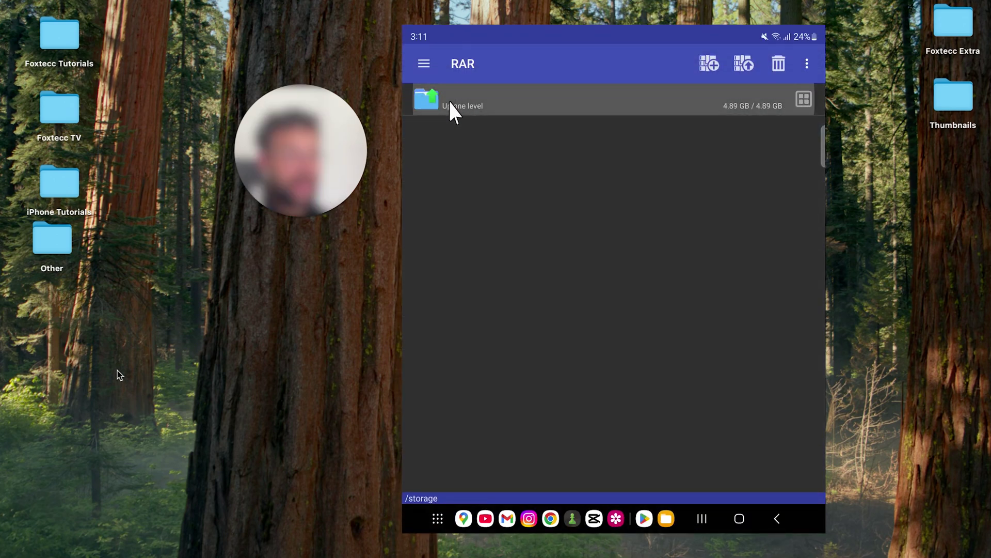
left_click(424, 65)
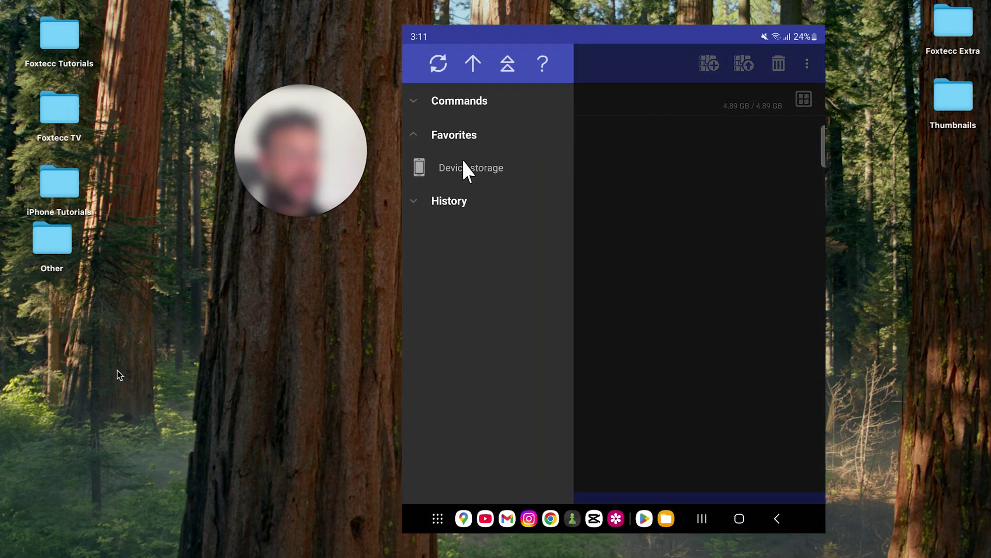
left_click(464, 167)
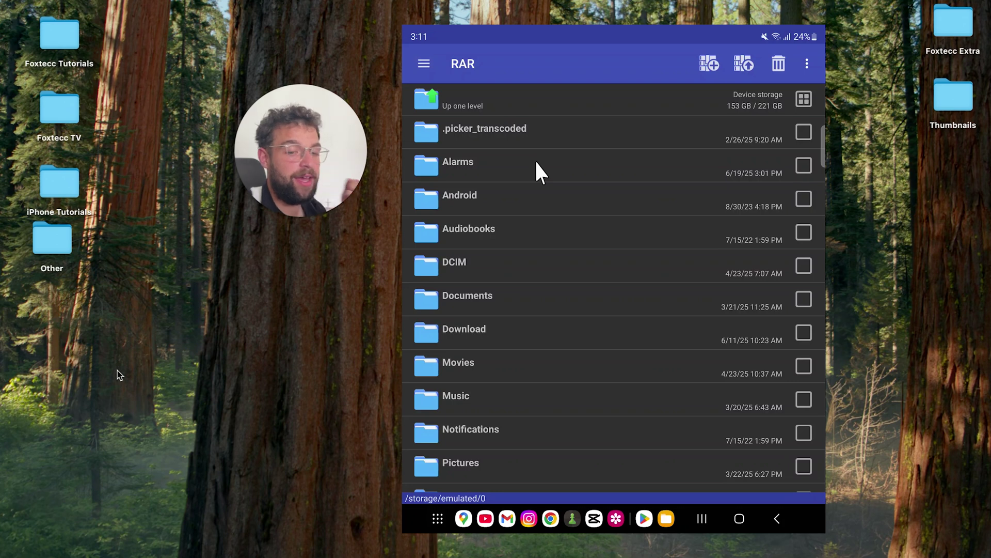
scroll(519, 259, "down", 3)
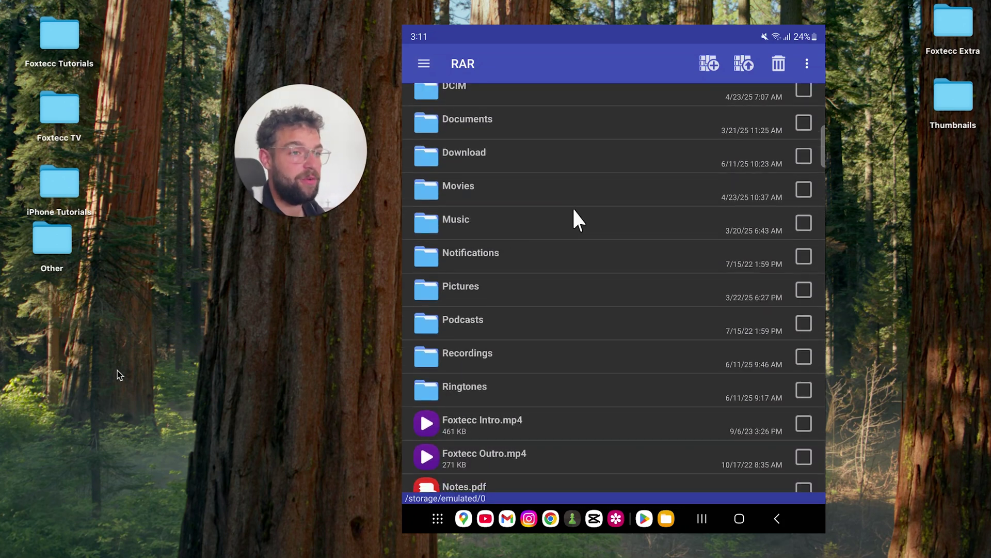
- Browse device storage in Binary Calculator's file picker, then bring back RAR's Play Store page
left_click(740, 524)
scroll(702, 365, "down", 1)
scroll(701, 321, "down", 1)
scroll(703, 317, "down", 1)
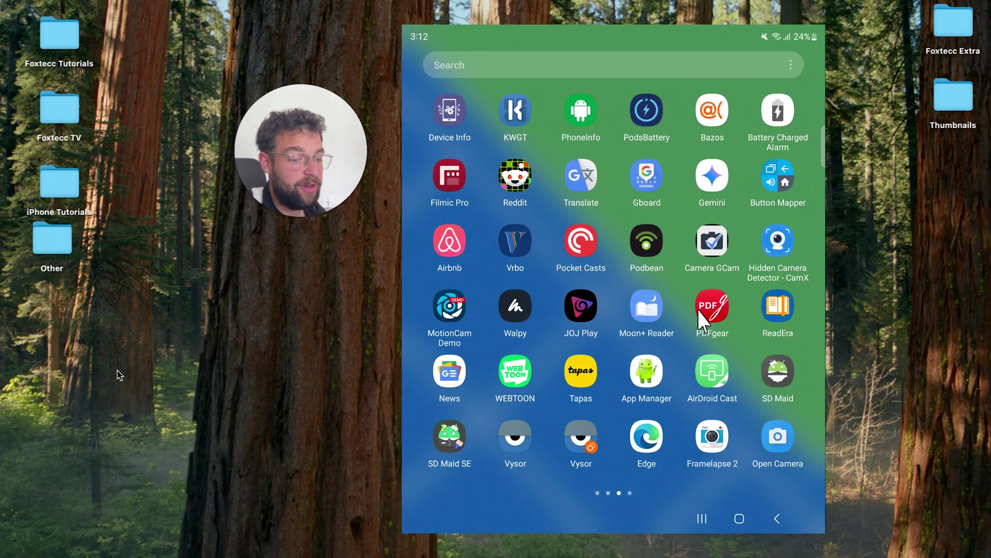
scroll(702, 314, "down", 1)
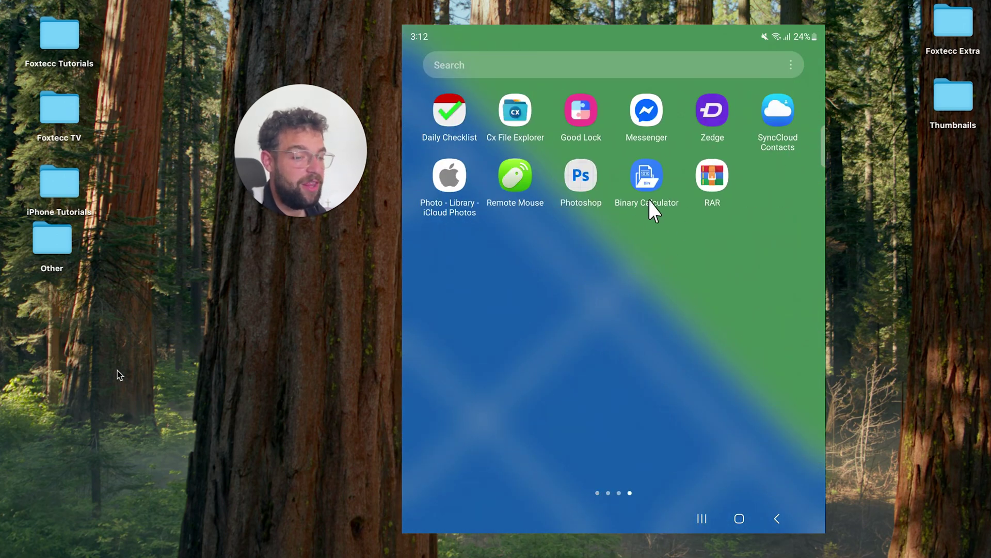
left_click(650, 180)
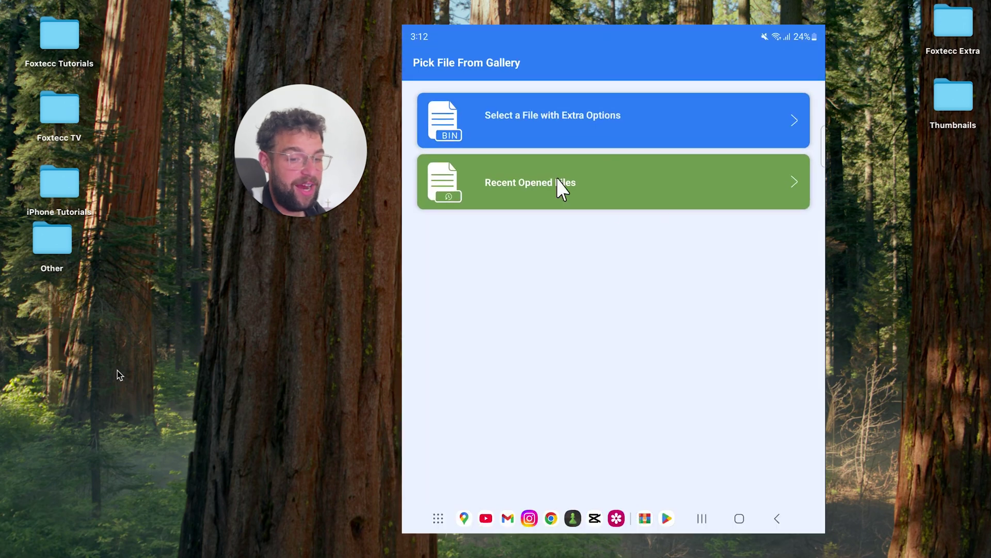
left_click(524, 134)
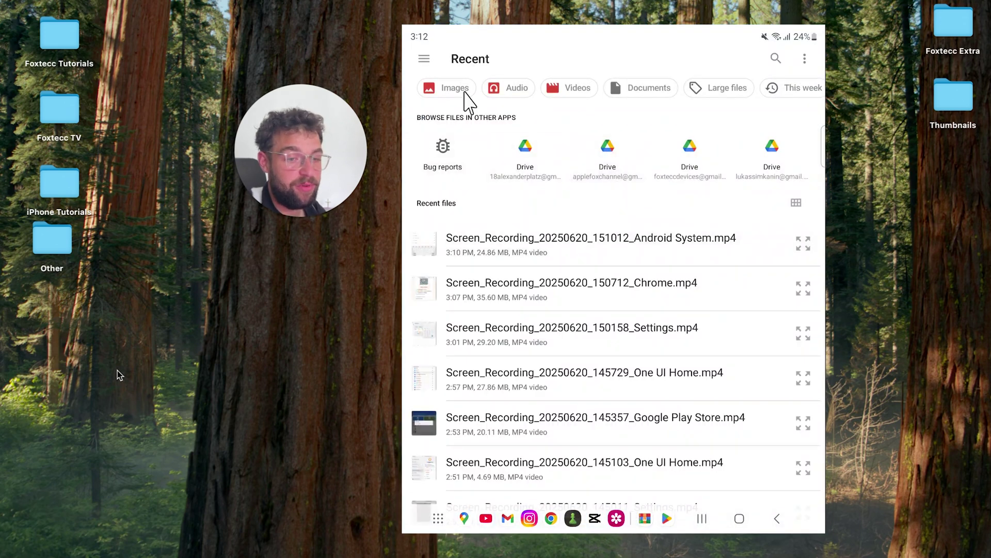
left_click(424, 62)
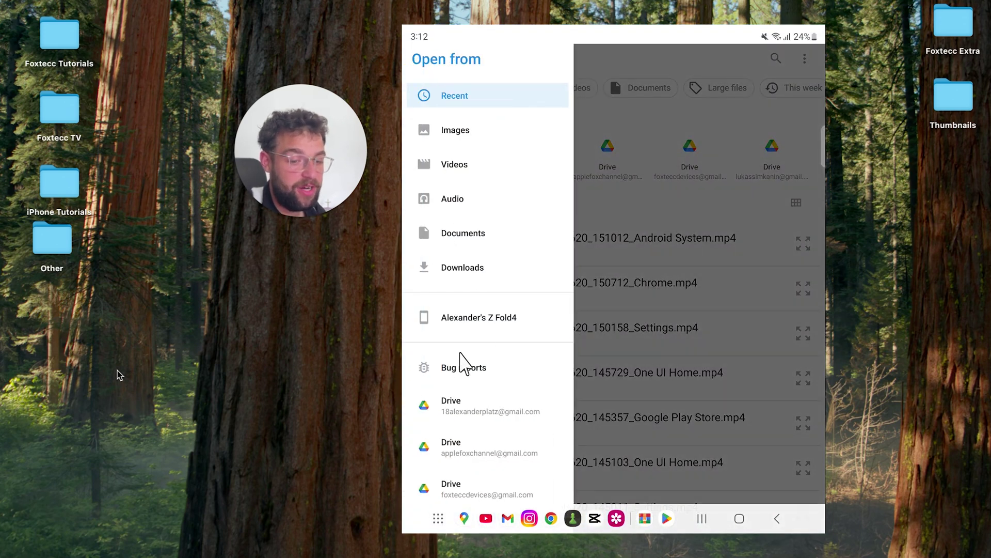
left_click(462, 318)
scroll(573, 372, "down", 3)
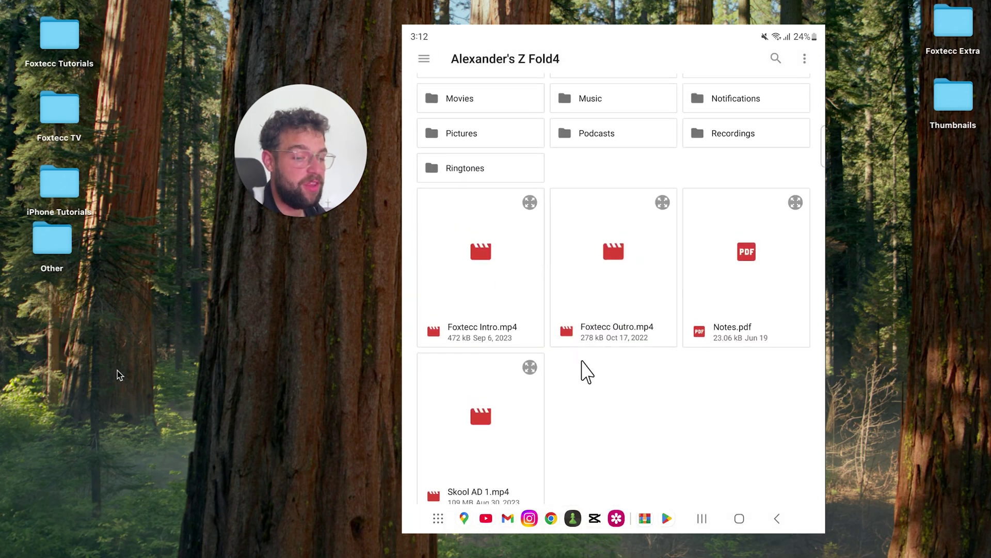
scroll(640, 380, "up", 3)
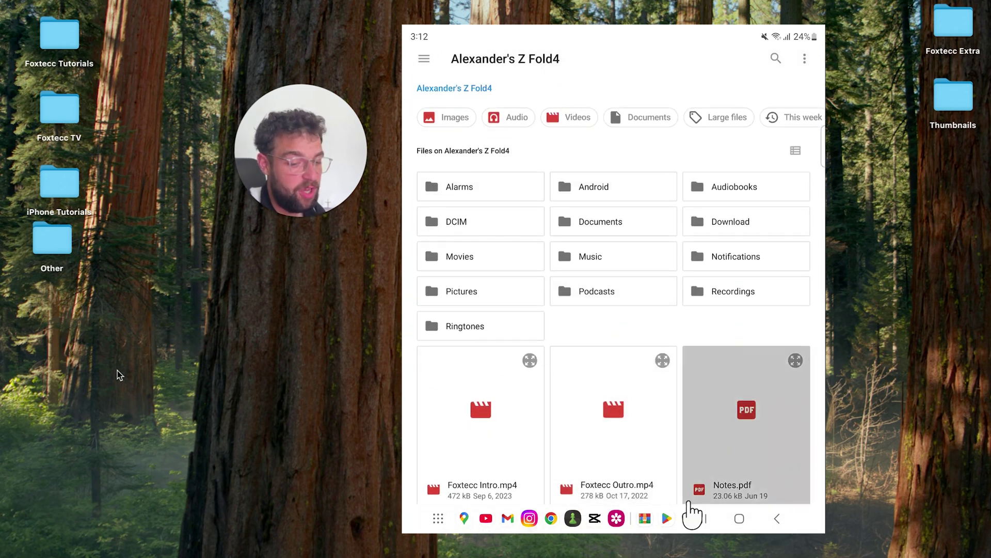
left_click(667, 519)
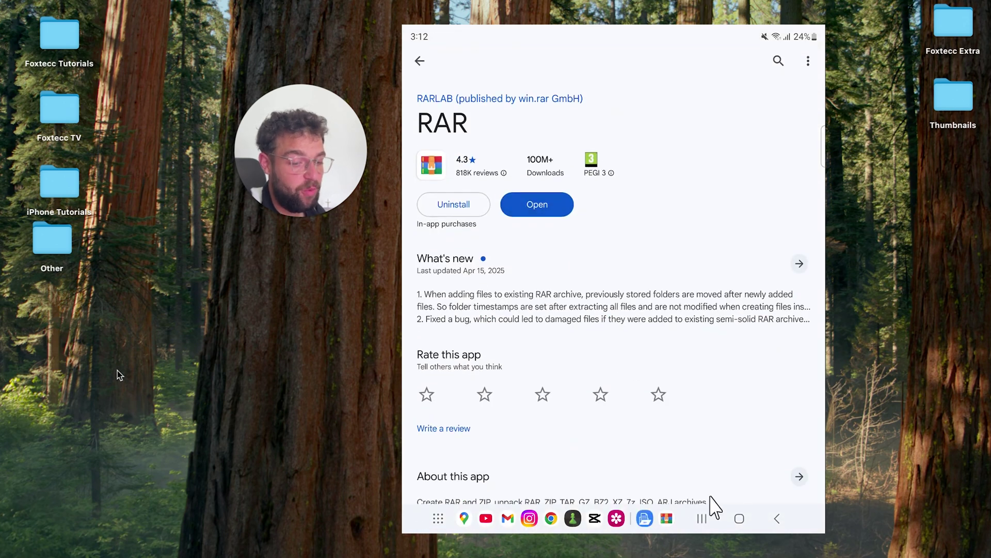
left_click(739, 518)
left_click_drag(611, 303, 500, 128)
scroll(498, 132, "up", 1)
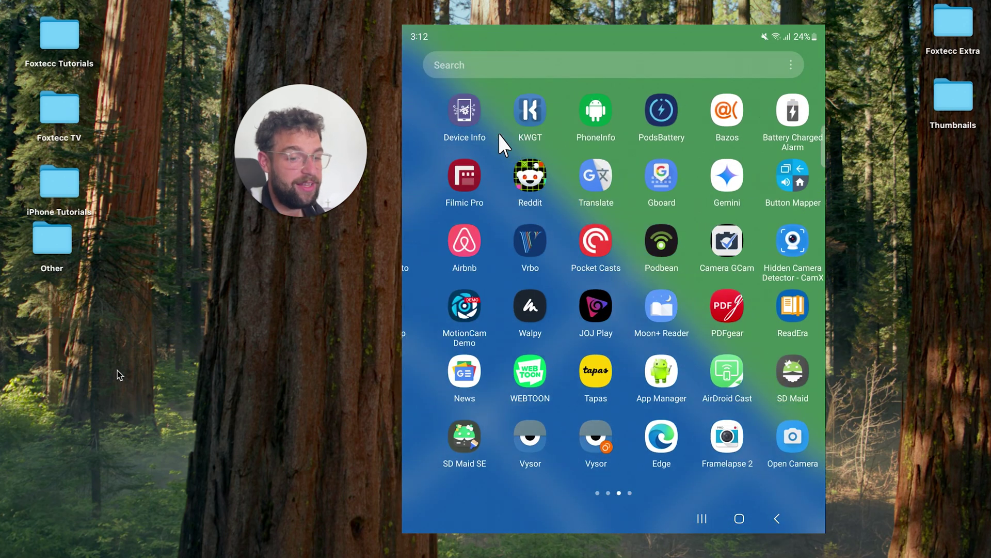
scroll(498, 132, "up", 2)
left_click(465, 116)
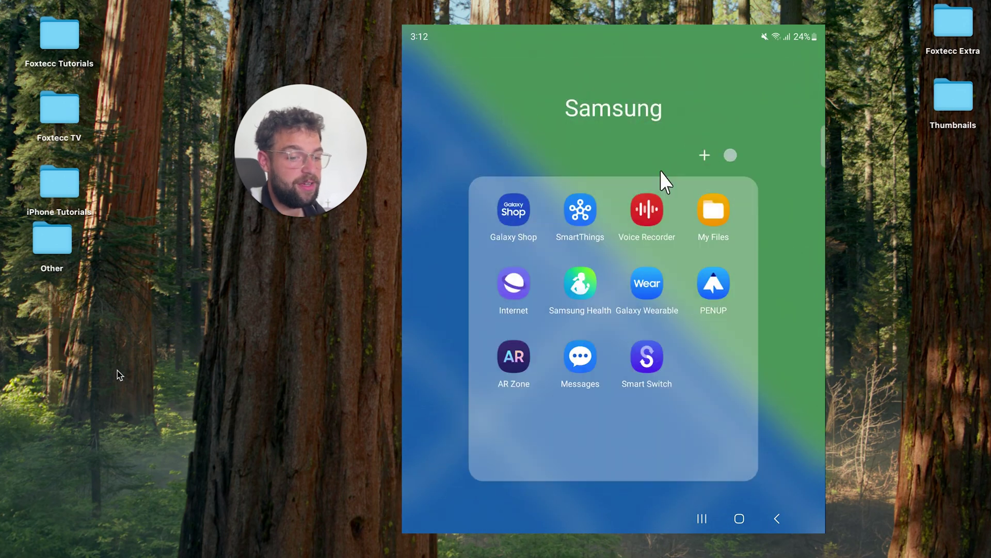
left_click(695, 205)
scroll(664, 349, "down", 5)
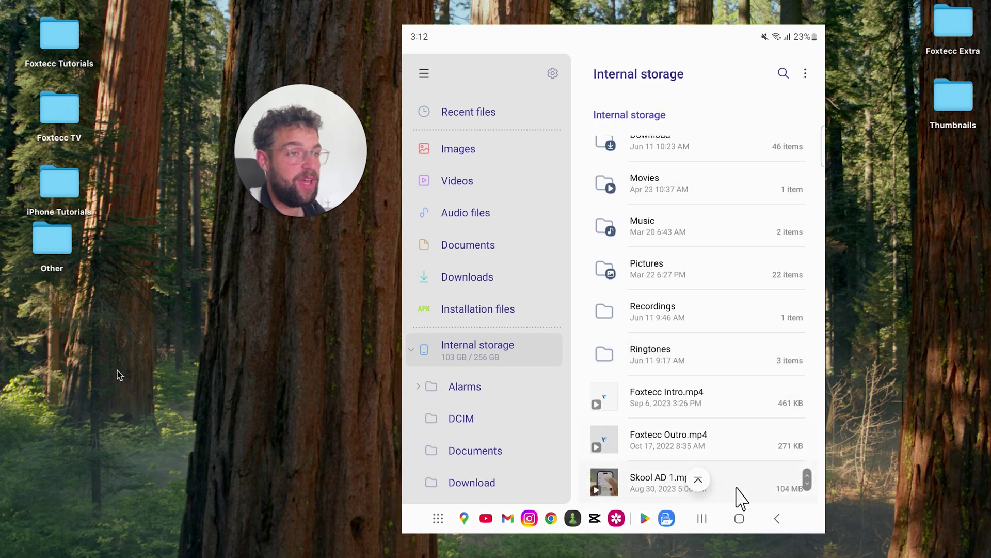
left_click(742, 524)
left_click_drag(701, 282, 653, 111)
left_click(651, 113)
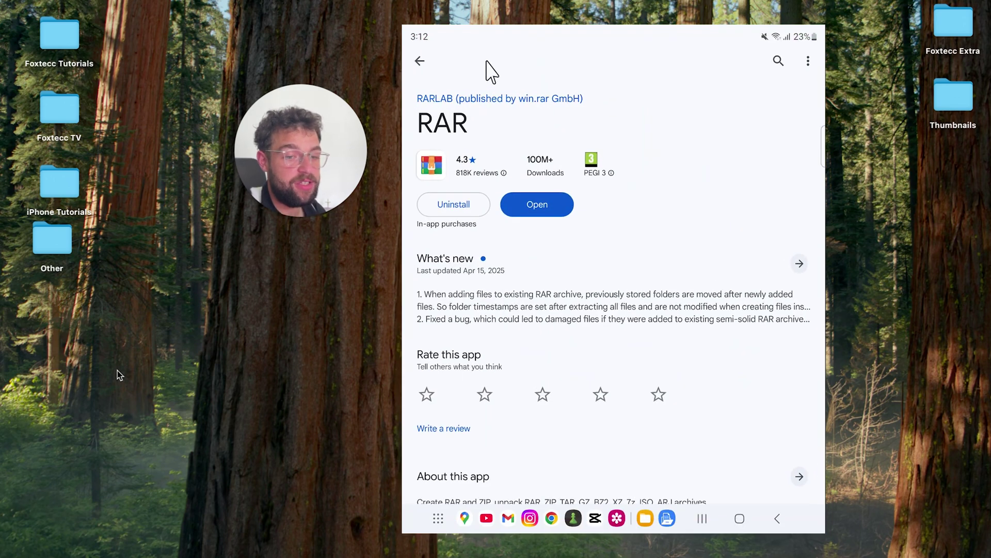
- Return to the 'zip file reader' results and clear the search text
left_click(419, 61)
left_click(775, 61)
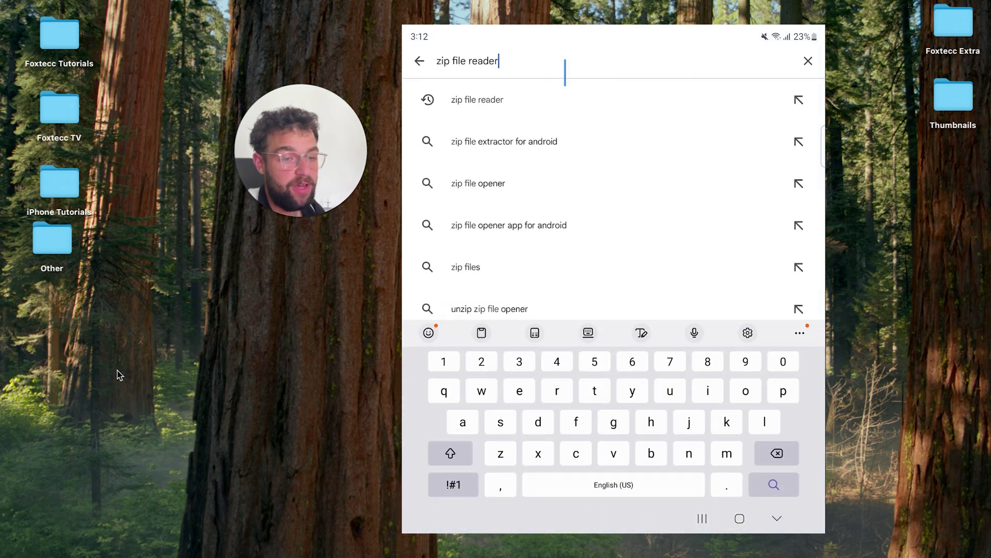
left_click(564, 70)
left_click_drag(499, 74, 437, 74)
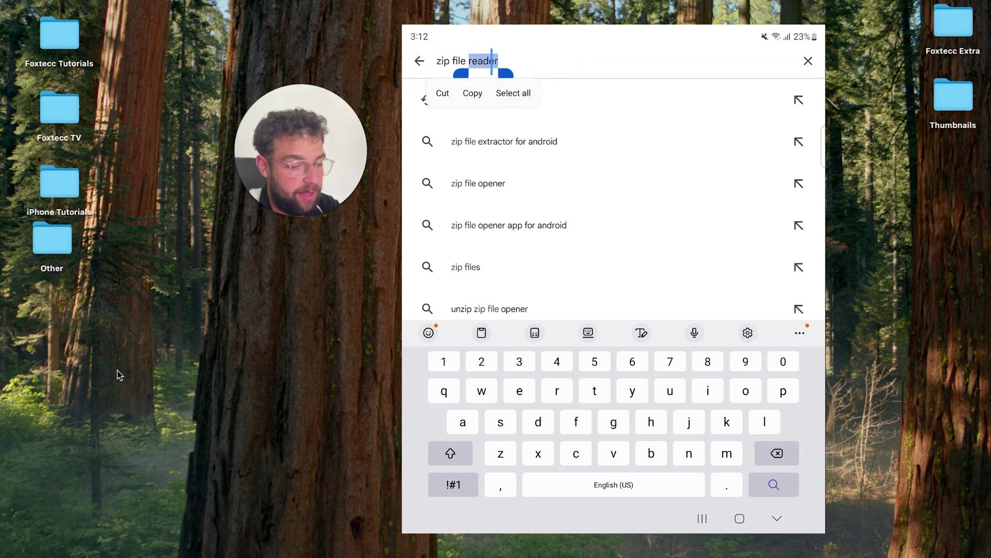
key("BackSpace")
key("BackSpace")
key("BackSpace")
key("BackSpace")
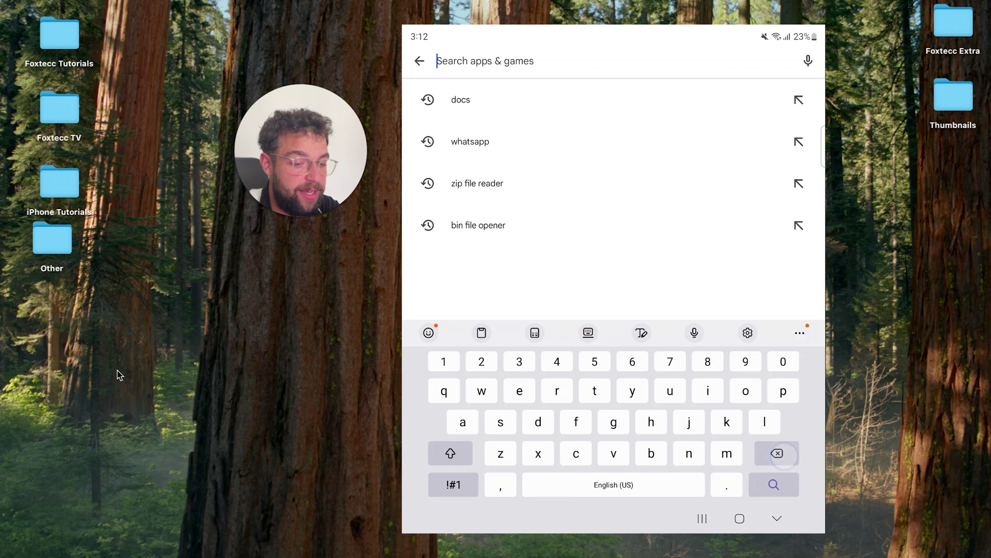
type("pdf")
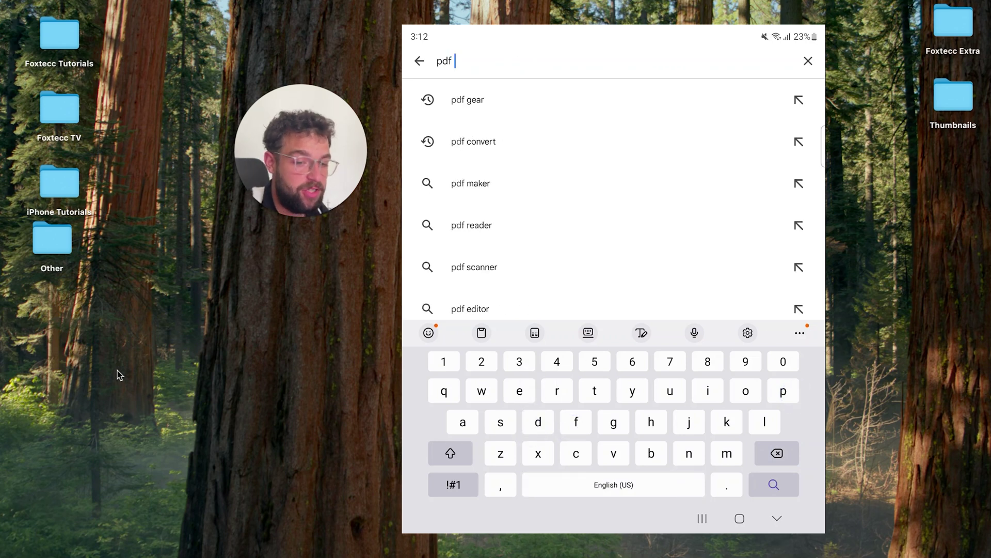
- Search Play Store for 'pdf reader', go back to the zip results, then return home
left_click(470, 232)
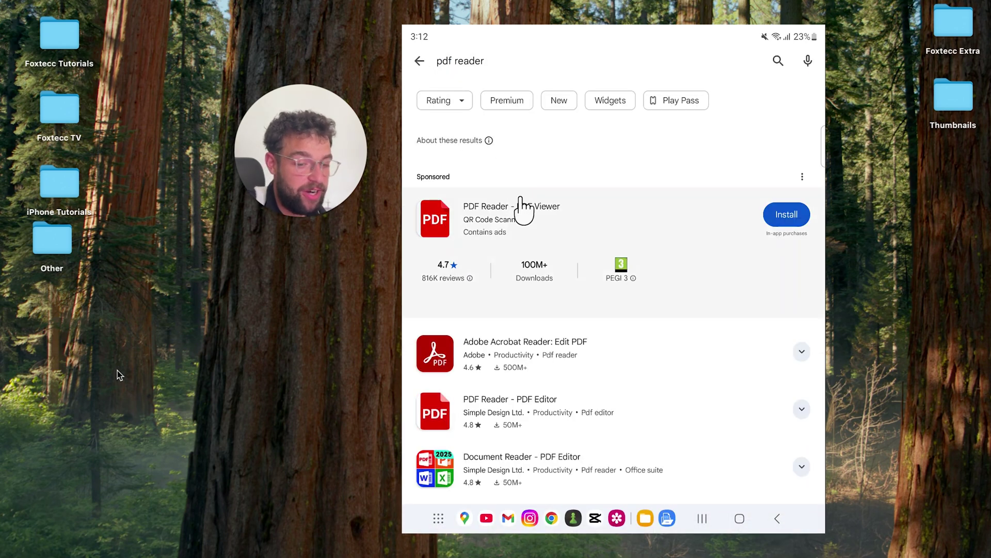
scroll(534, 294, "down", 5)
scroll(535, 299, "down", 3)
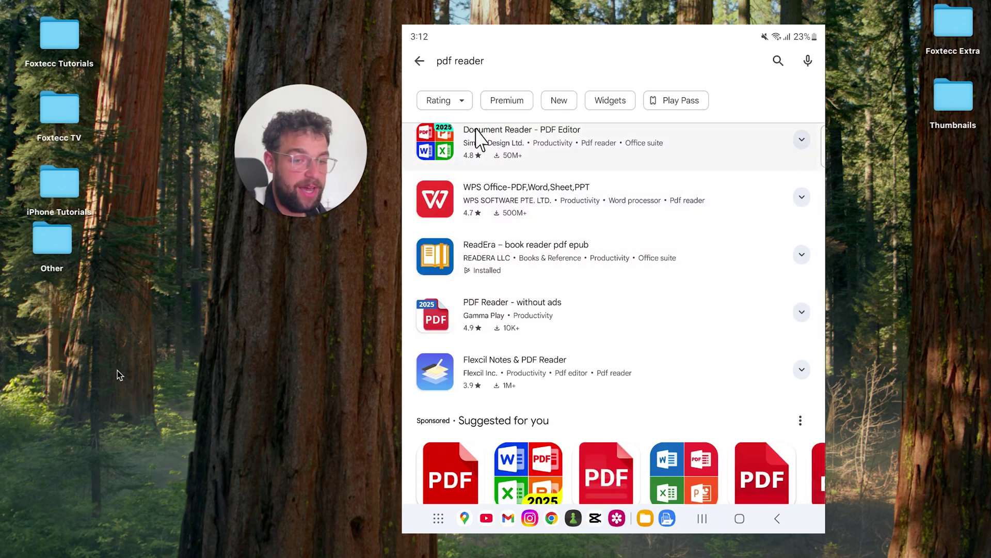
left_click(419, 61)
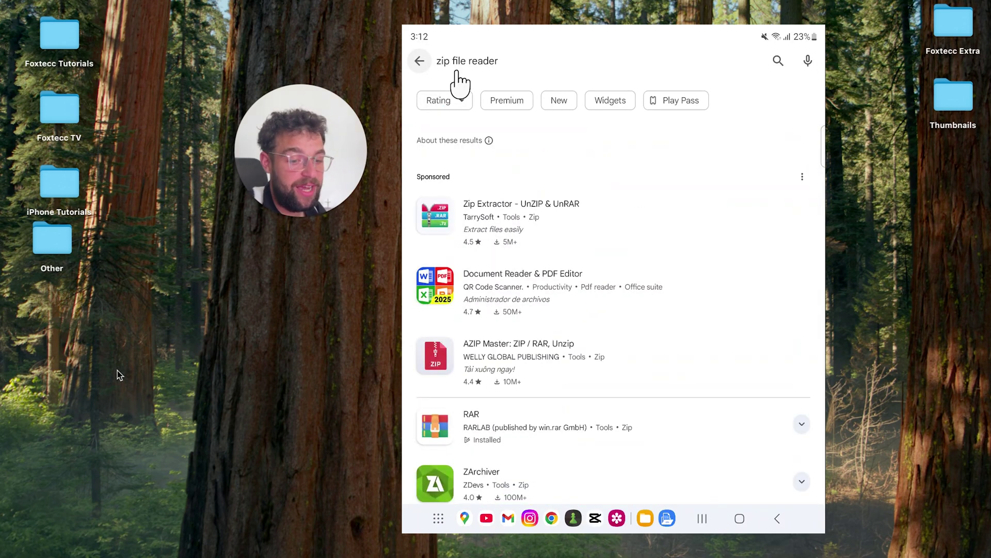
left_click(739, 517)
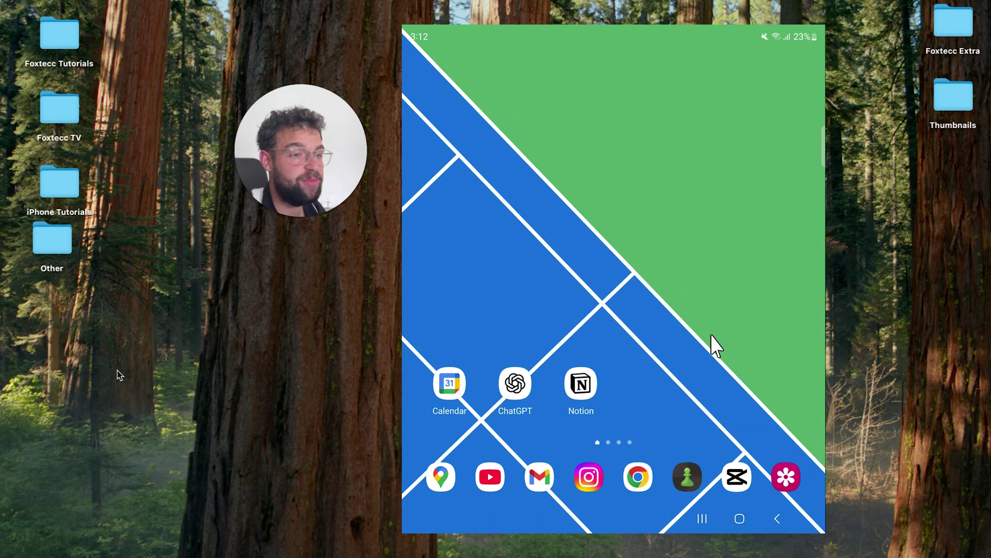